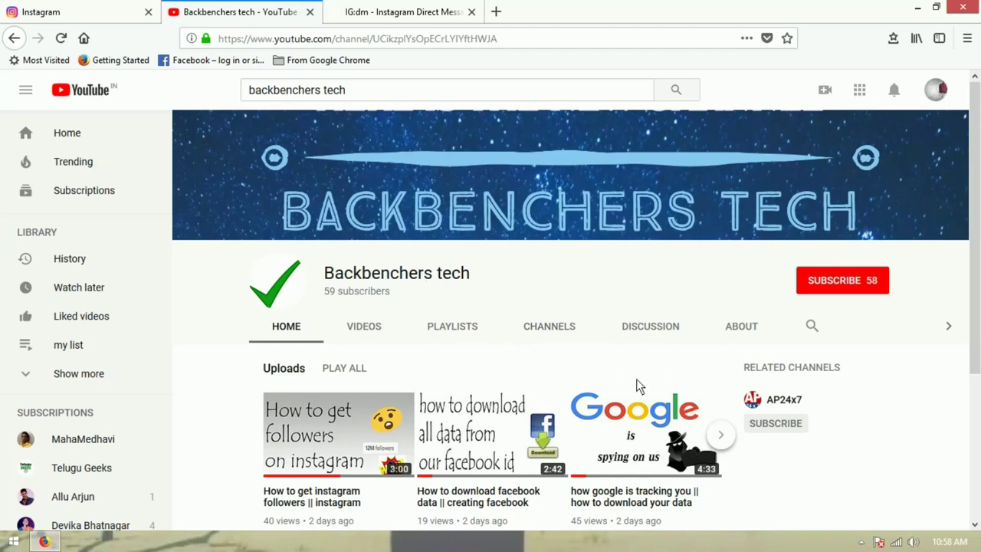
Subscribe to the Backbenchers tech channel and switch on its notification bell.
{"action": "left_click", "coordinate": [846, 292]}
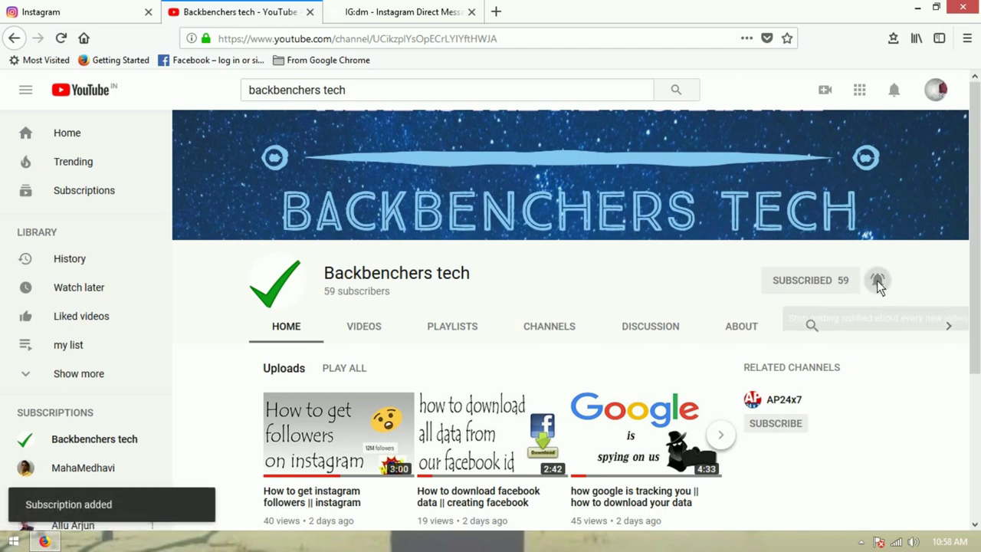
{"action": "left_click", "coordinate": [879, 282]}
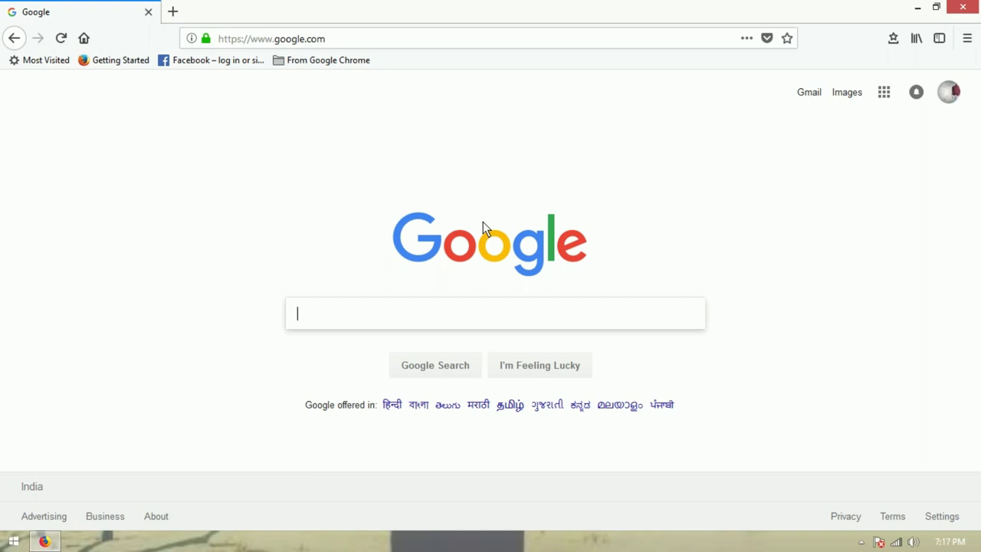
Search Google for 'actor nani' and preview the first image result, then close it.
{"action": "type", "text": "actor nani"}
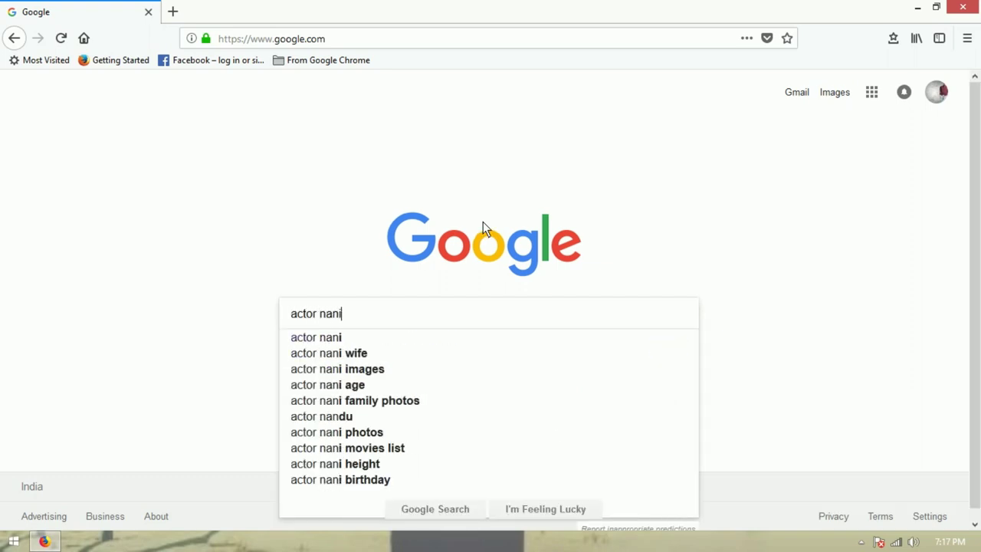
{"action": "key", "text": "Return"}
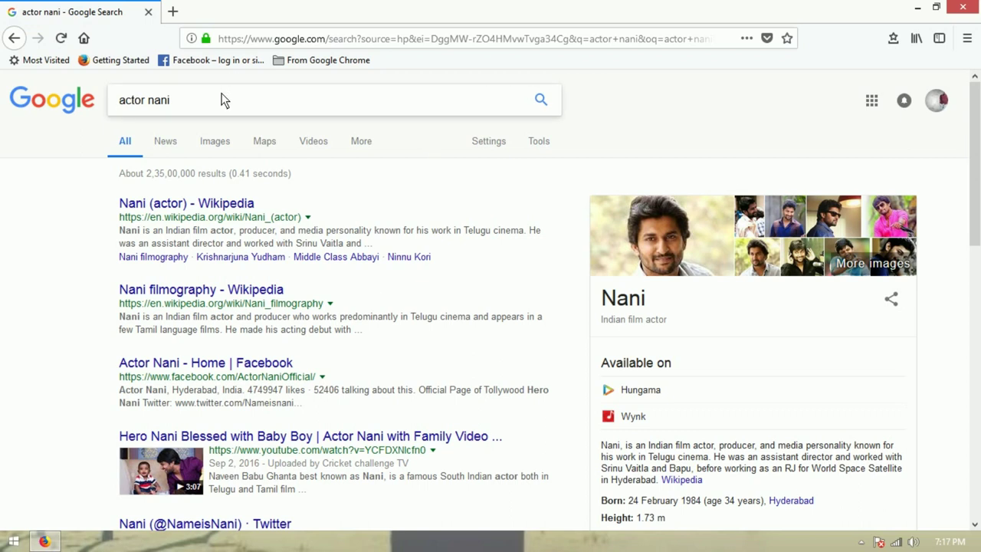
{"action": "left_click", "coordinate": [212, 148]}
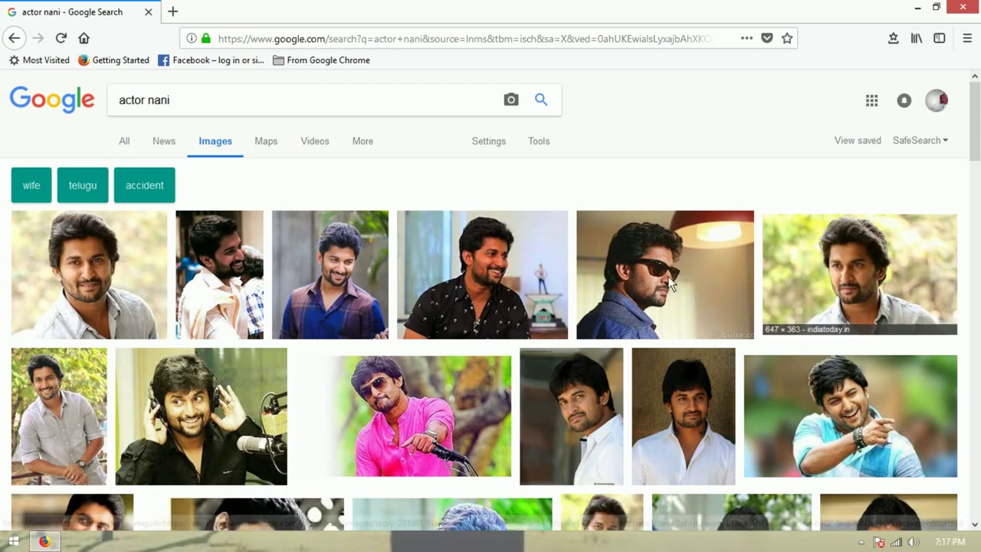
{"action": "left_click", "coordinate": [63, 263]}
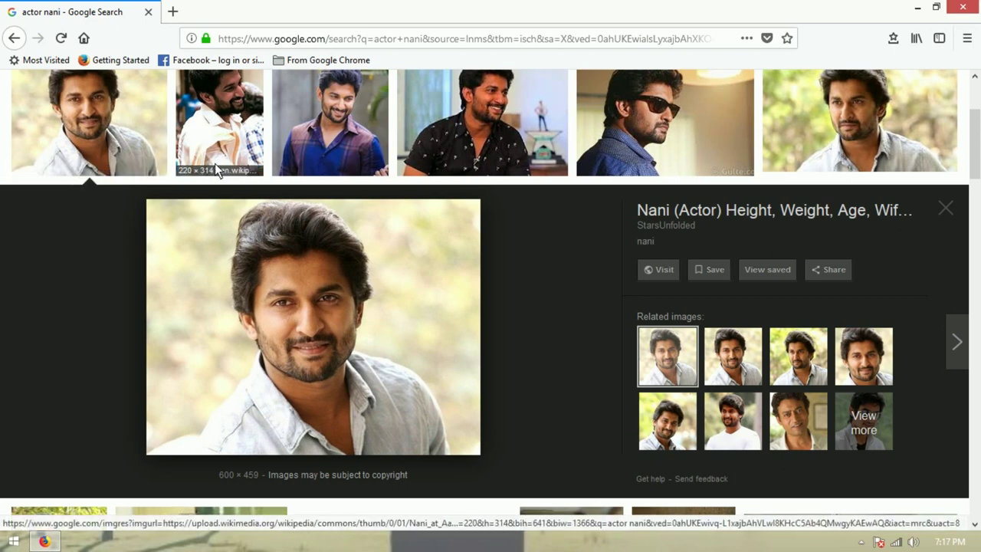
{"action": "left_click", "coordinate": [951, 210]}
Browse the actor nani image results, return to All web results, and open a new tab.
{"action": "scroll", "coordinate": [942, 263], "scroll_direction": "up", "scroll_amount": 3}
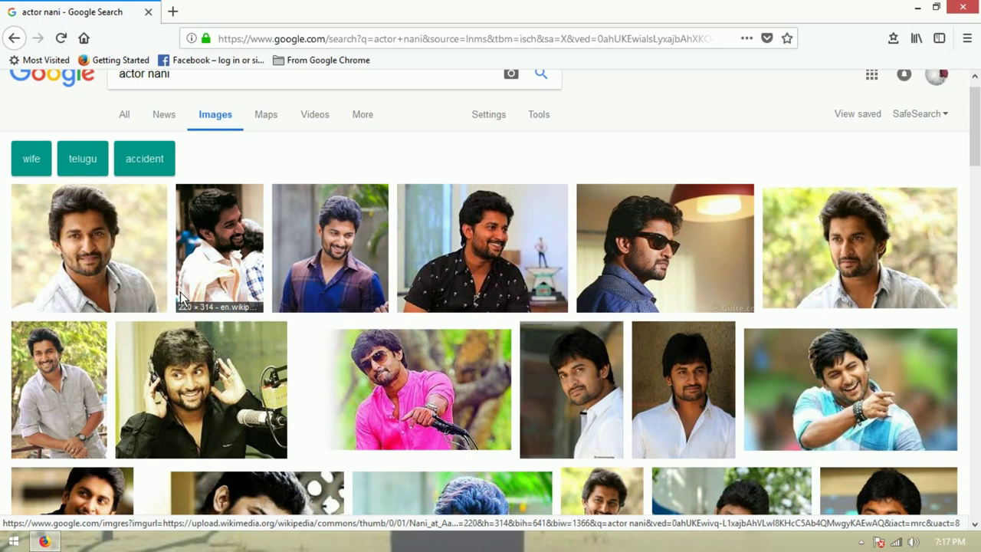
{"action": "scroll", "coordinate": [276, 246], "scroll_direction": "up", "scroll_amount": 1}
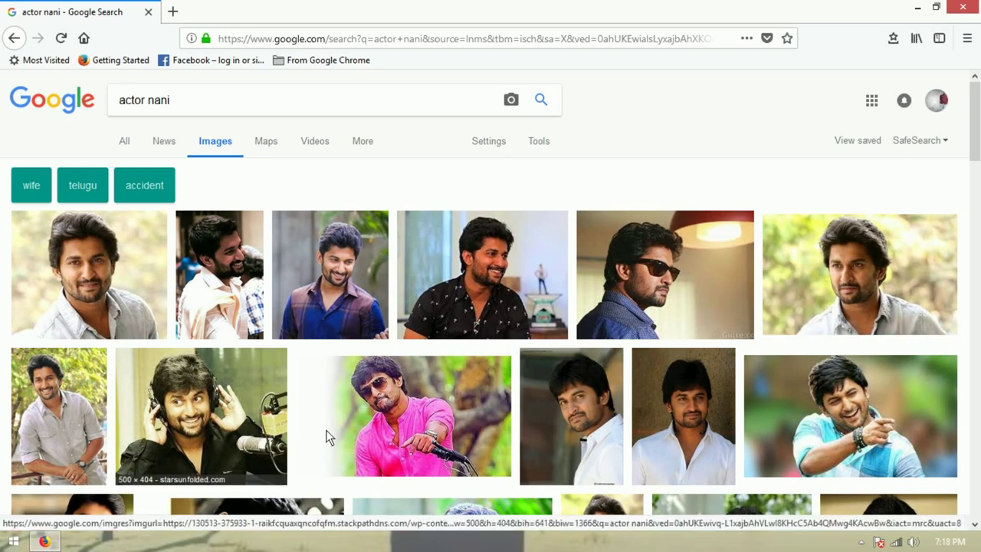
{"action": "scroll", "coordinate": [400, 404], "scroll_direction": "down", "scroll_amount": 3}
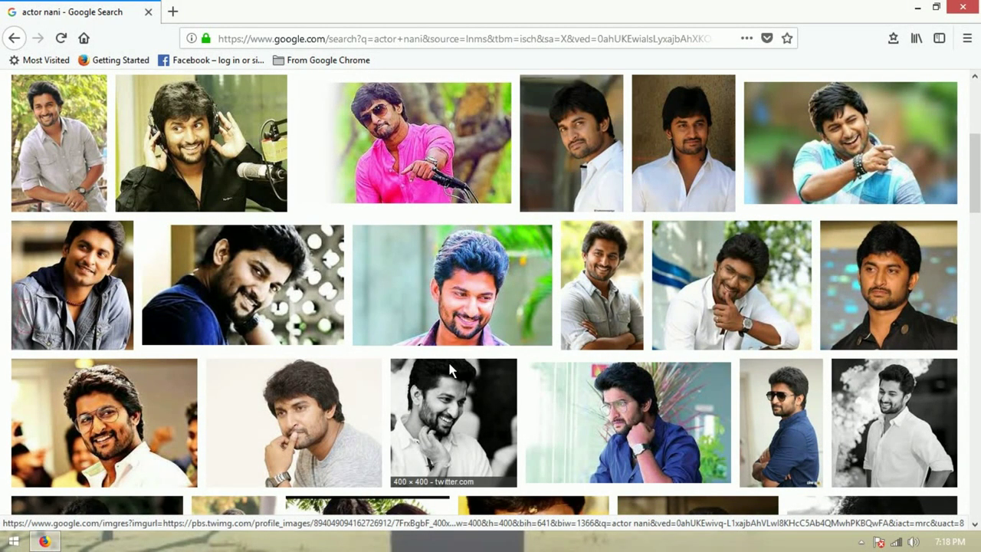
{"action": "scroll", "coordinate": [449, 371], "scroll_direction": "up", "scroll_amount": 3}
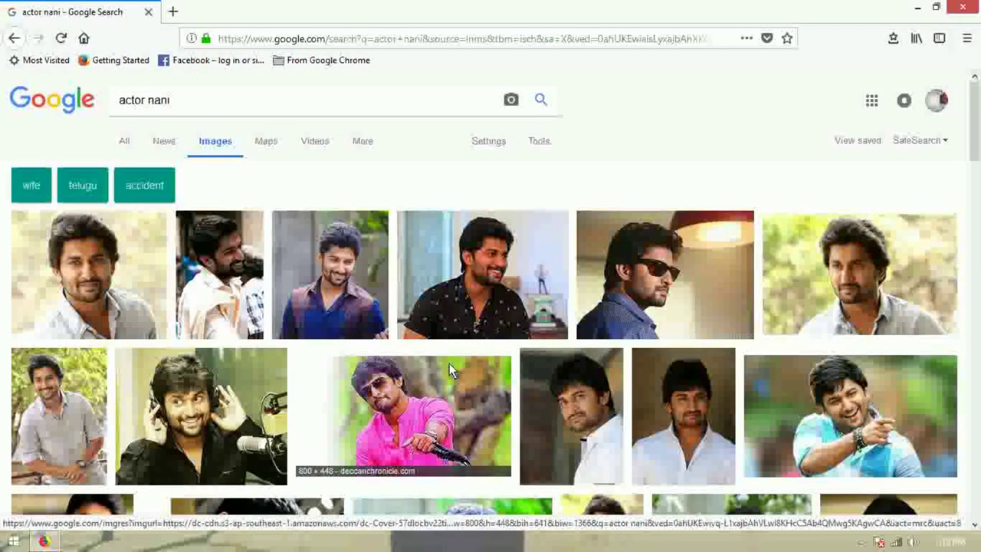
{"action": "left_click", "coordinate": [125, 146]}
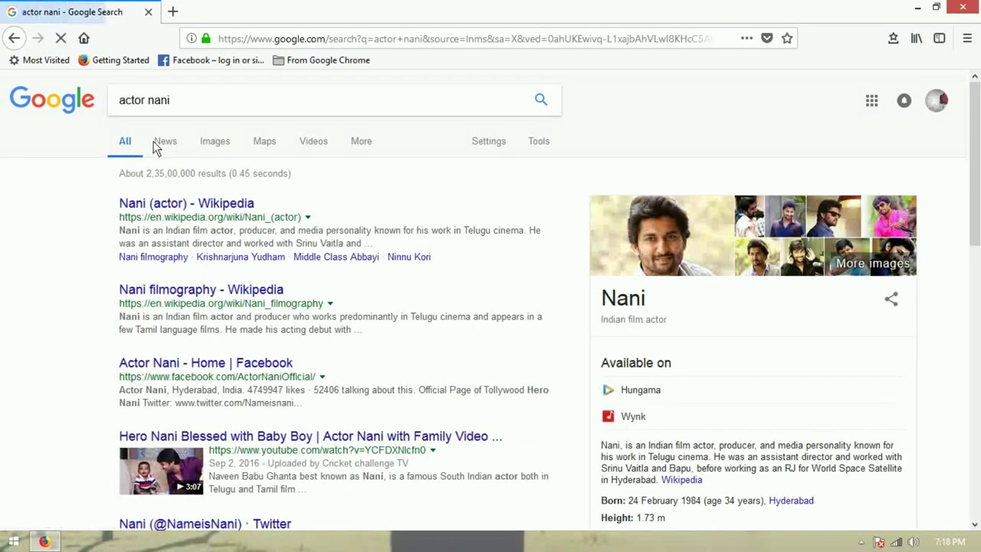
{"action": "left_click", "coordinate": [172, 11]}
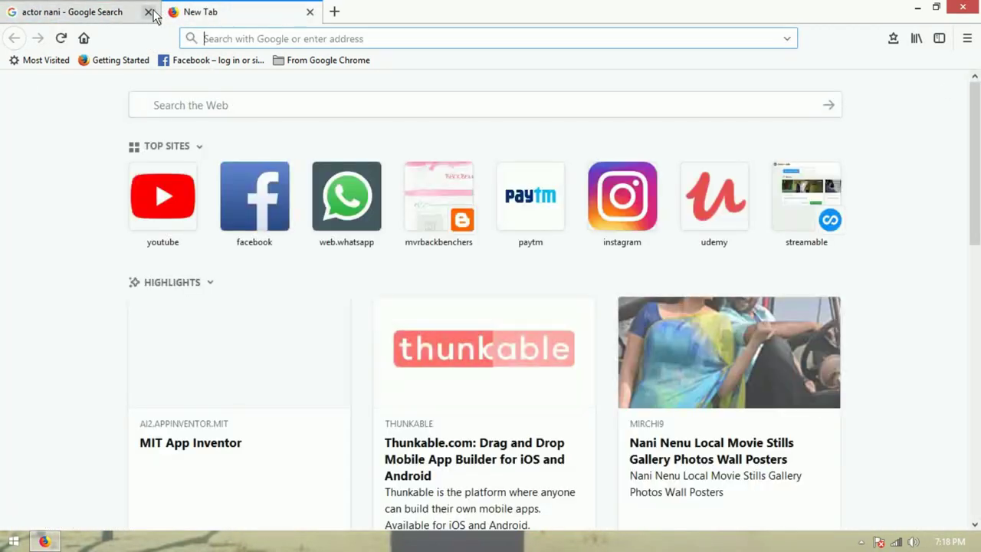
Close the actor nani tab and search Google for 'backbenchers tech'.
{"action": "left_click", "coordinate": [148, 12]}
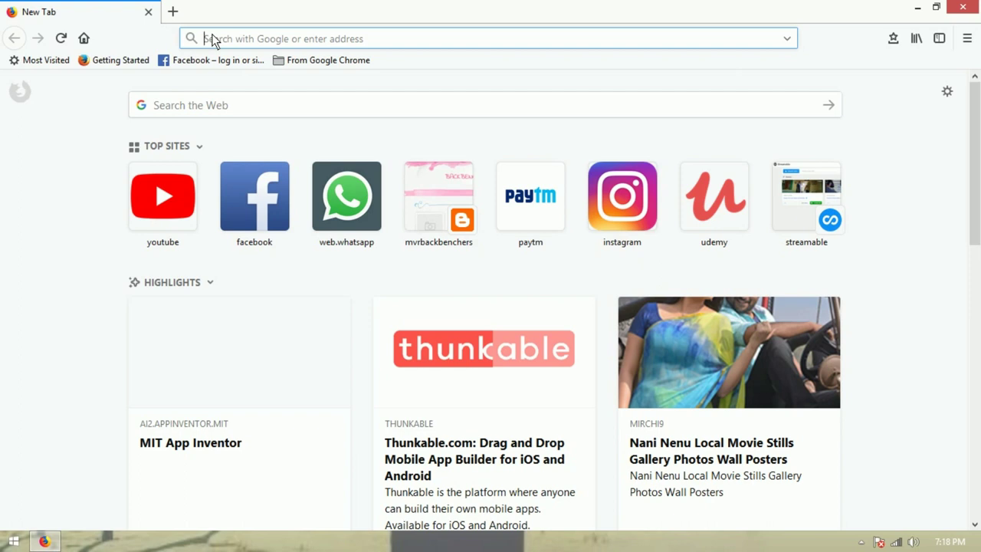
{"action": "type", "text": "backbenc"}
{"action": "type", "text": "hers tech"}
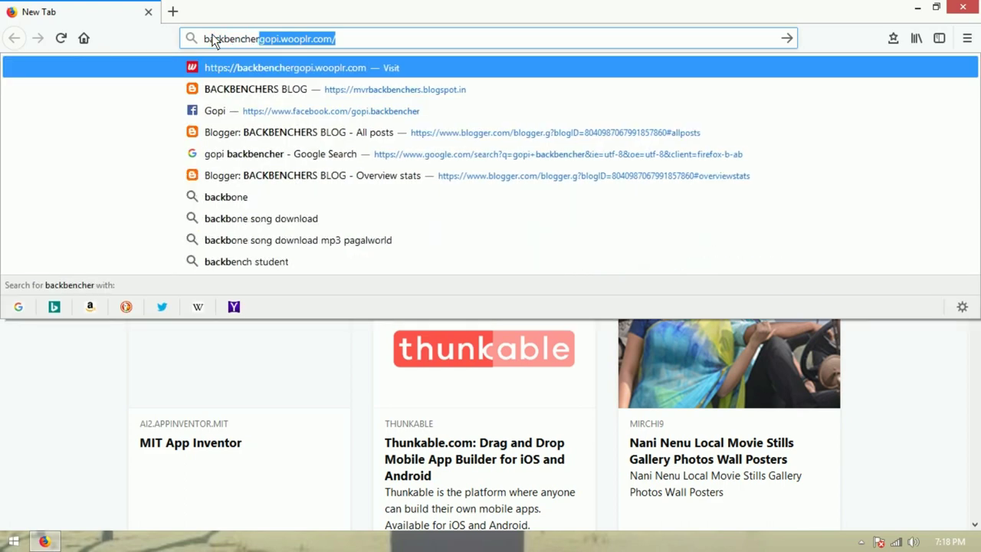
{"action": "key", "text": "Return"}
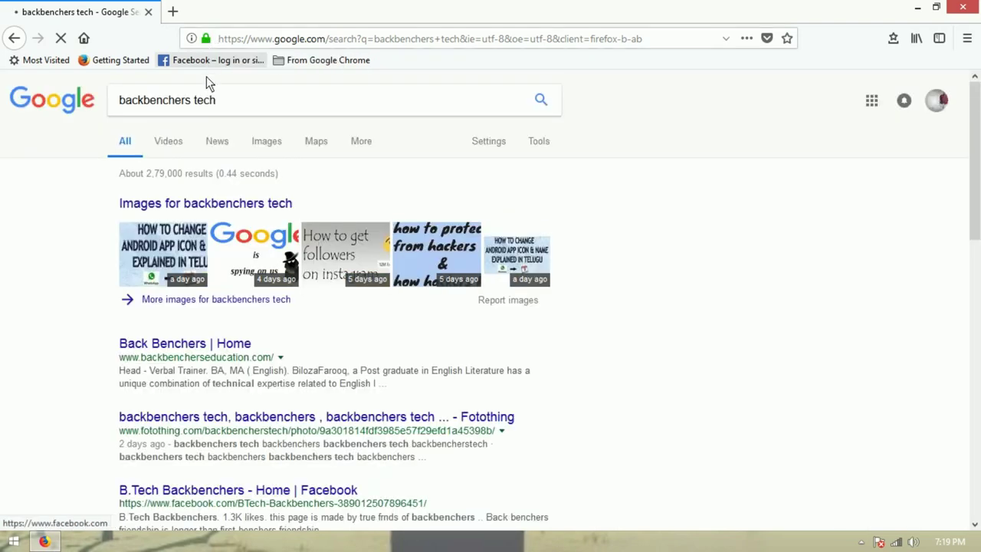
In backbenchers tech image results, preview the Android app icon and instagram followers thumbnails.
{"action": "left_click", "coordinate": [267, 146]}
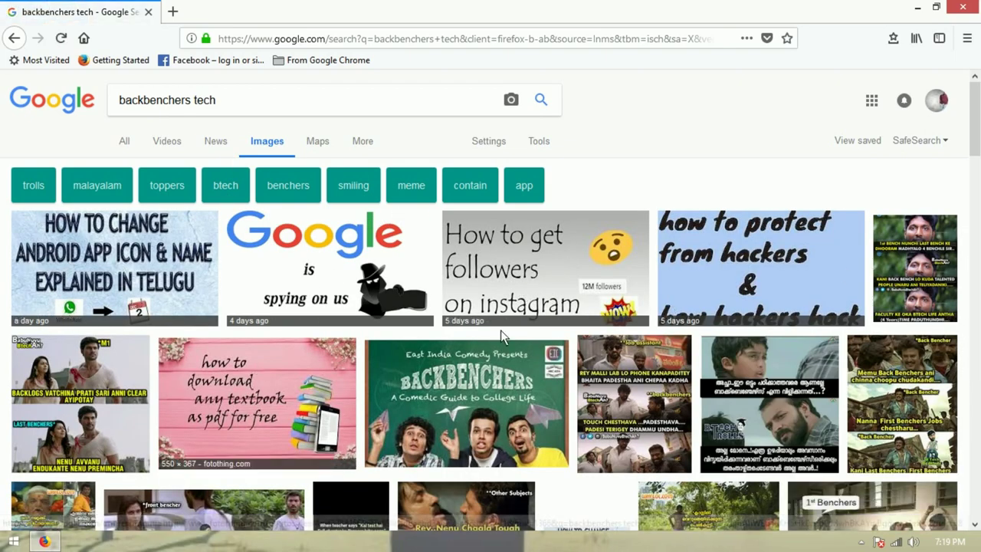
{"action": "left_click", "coordinate": [98, 268]}
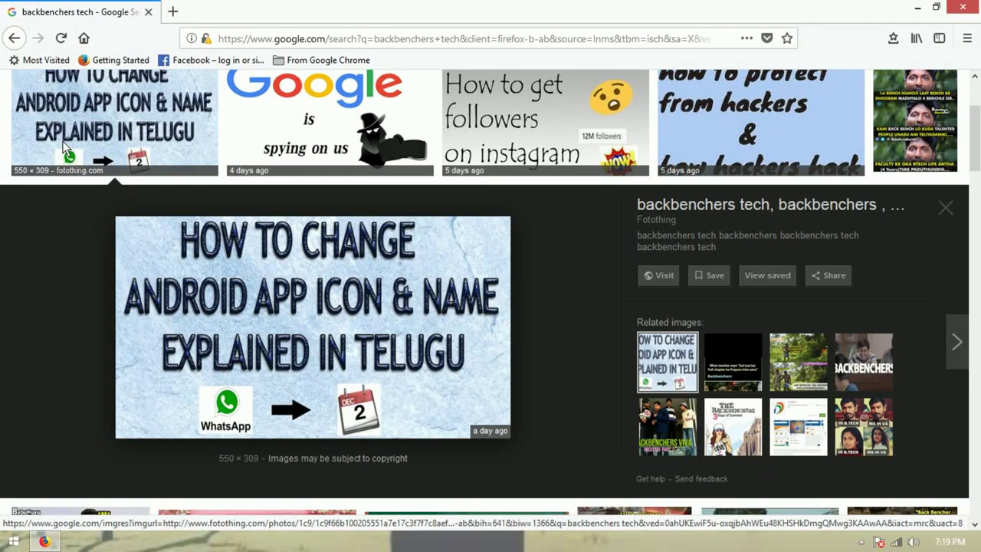
{"action": "left_click", "coordinate": [942, 209]}
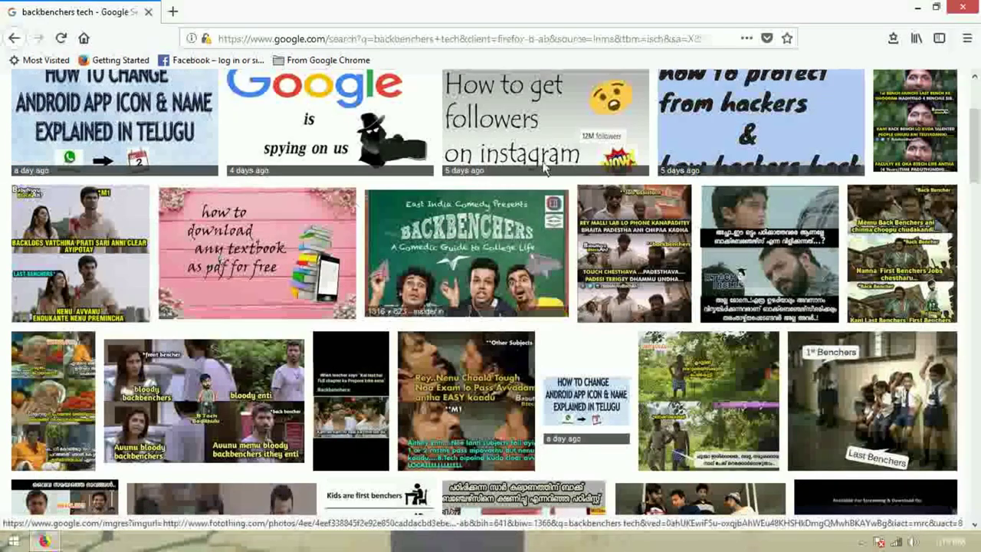
{"action": "scroll", "coordinate": [544, 169], "scroll_direction": "up", "scroll_amount": 3}
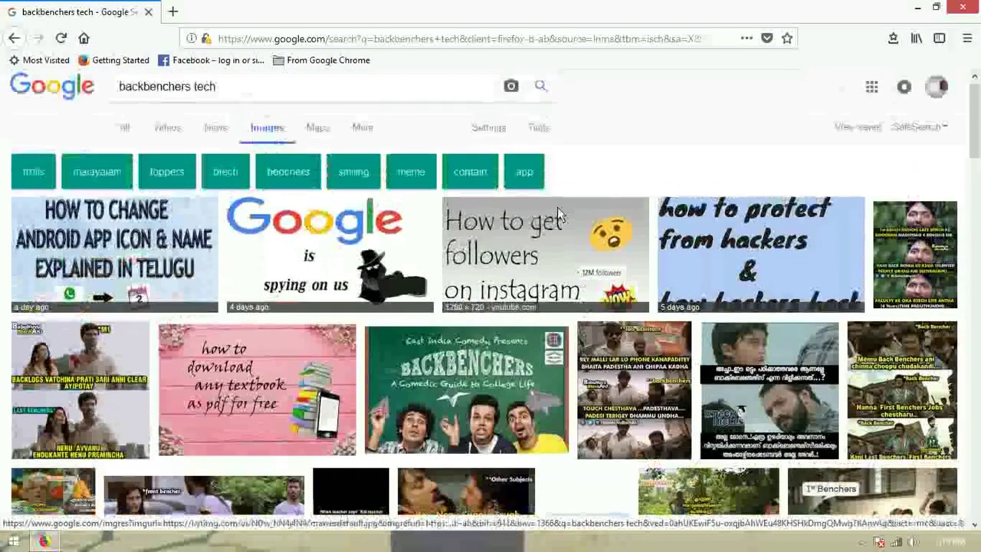
{"action": "left_click", "coordinate": [558, 211]}
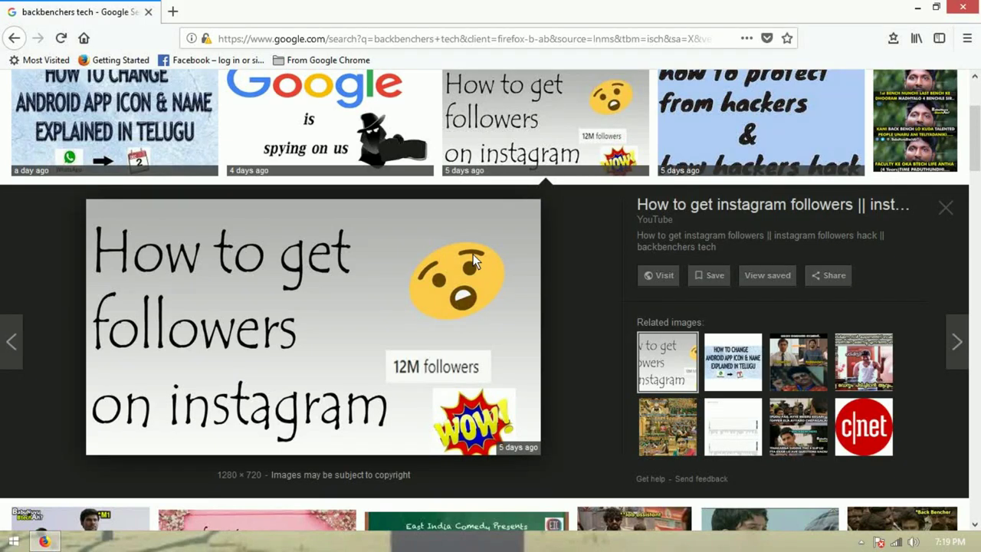
{"action": "scroll", "coordinate": [398, 322], "scroll_direction": "down", "scroll_amount": 3}
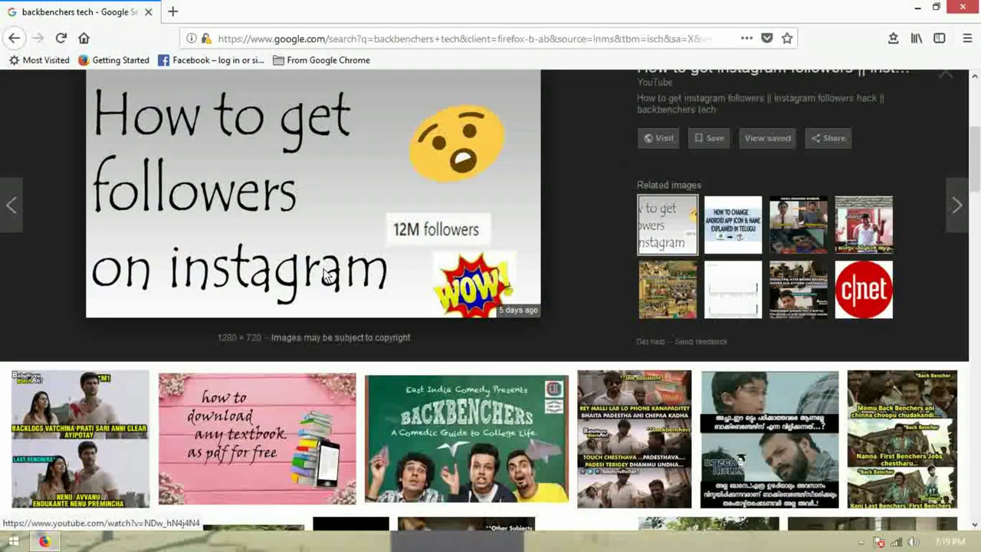
{"action": "scroll", "coordinate": [556, 257], "scroll_direction": "up", "scroll_amount": 5}
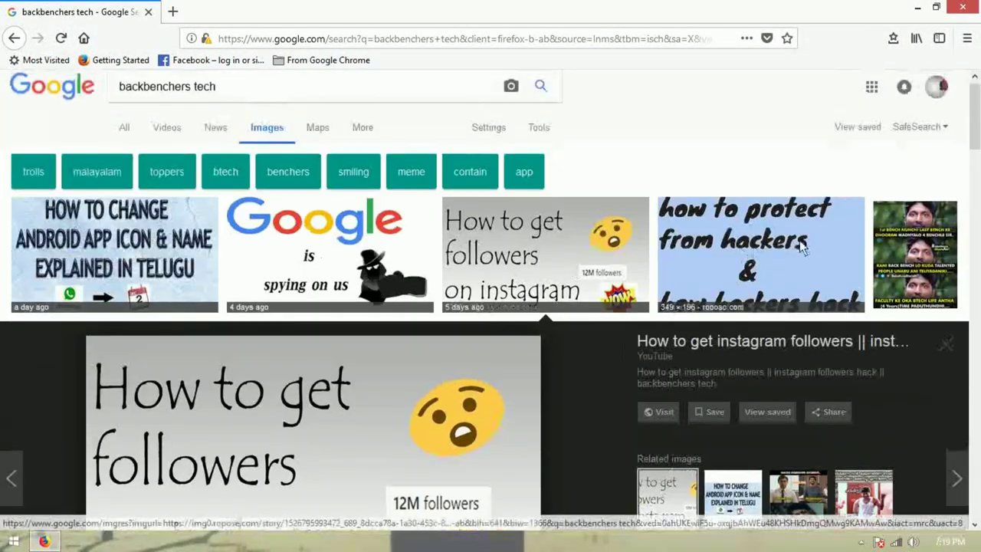
Preview the hackers and 'HOW TO CHANGE' Telugu thumbnails, then open a new tab.
{"action": "left_click", "coordinate": [775, 247]}
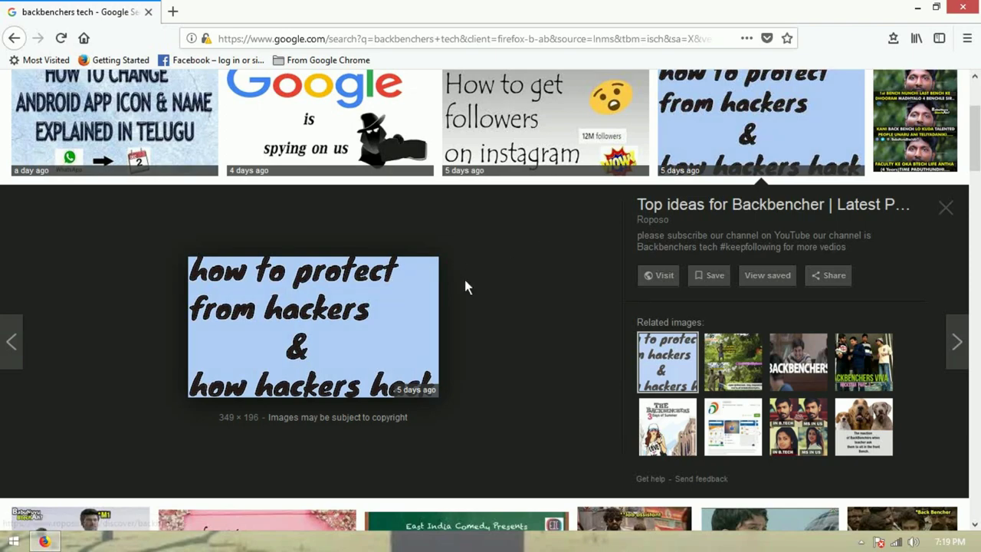
{"action": "scroll", "coordinate": [508, 227], "scroll_direction": "down", "scroll_amount": 3}
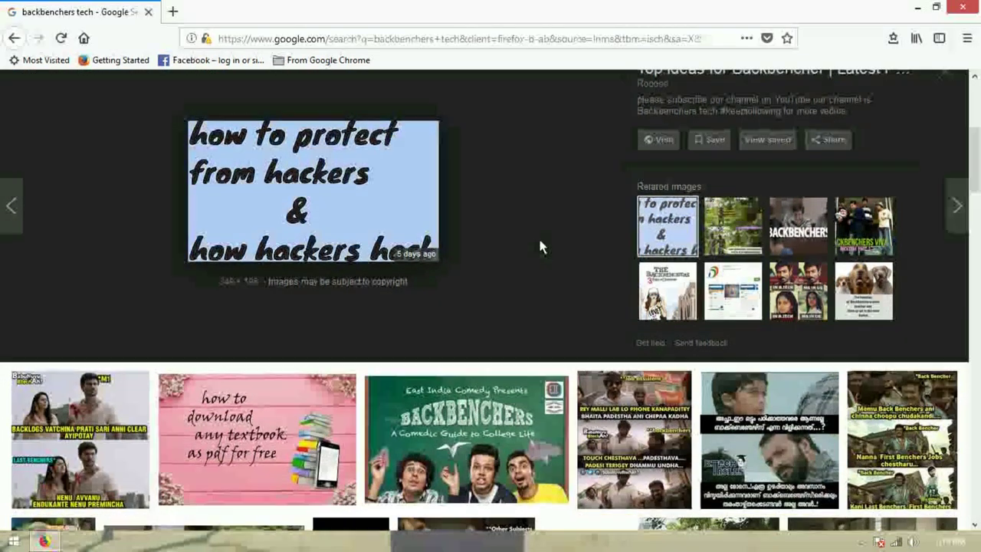
{"action": "scroll", "coordinate": [849, 284], "scroll_direction": "up", "scroll_amount": 5}
{"action": "left_click", "coordinate": [951, 355]}
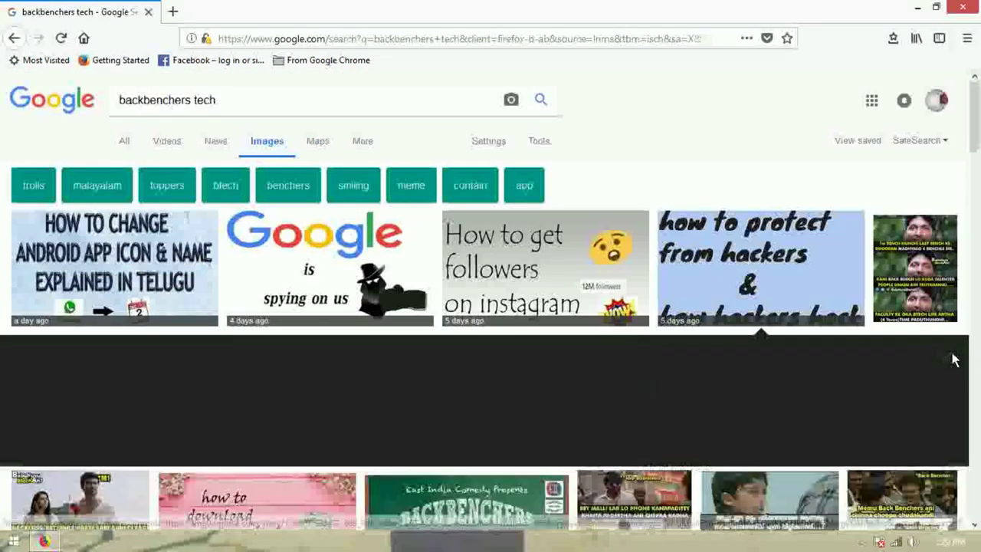
{"action": "scroll", "coordinate": [262, 236], "scroll_direction": "down", "scroll_amount": 3}
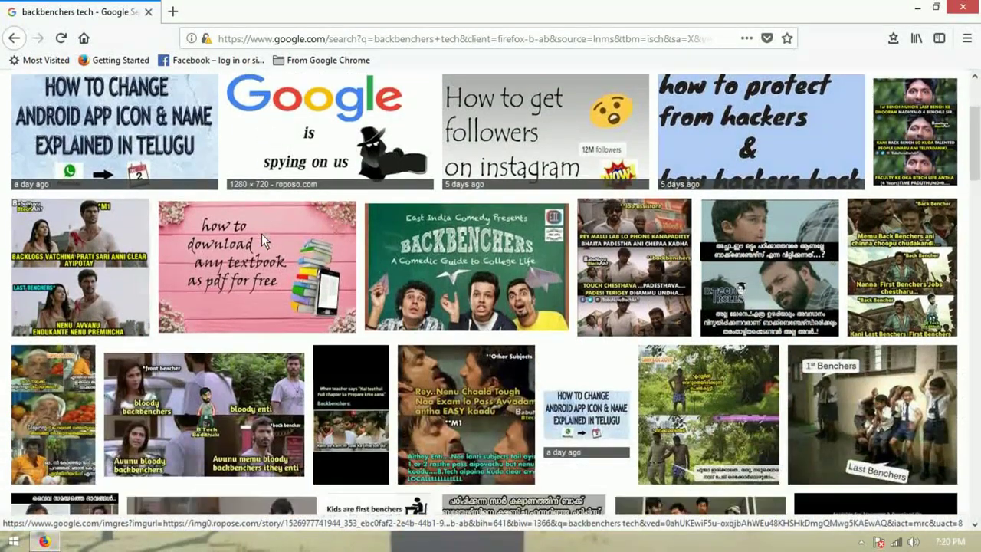
{"action": "scroll", "coordinate": [335, 250], "scroll_direction": "down", "scroll_amount": 3}
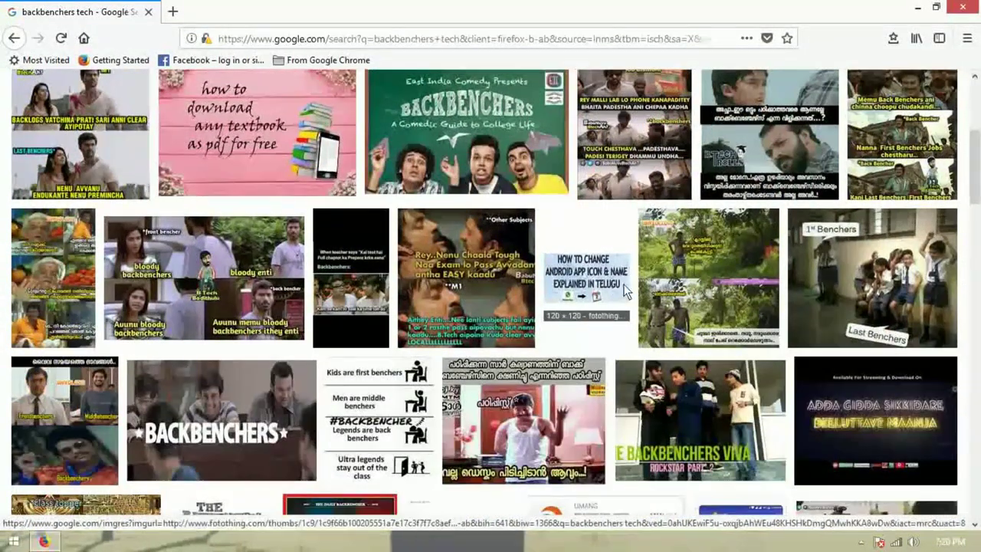
{"action": "left_click", "coordinate": [593, 292]}
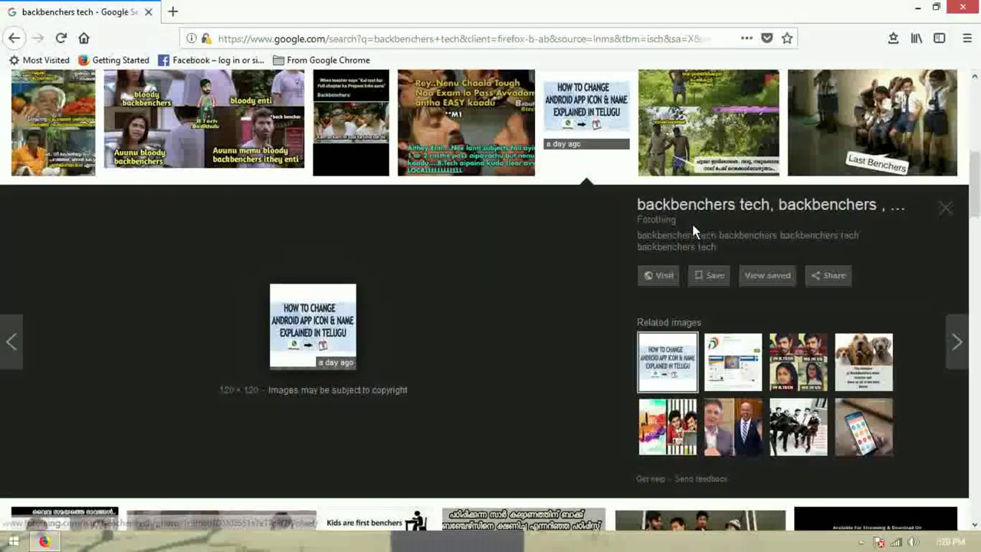
{"action": "left_click", "coordinate": [947, 210]}
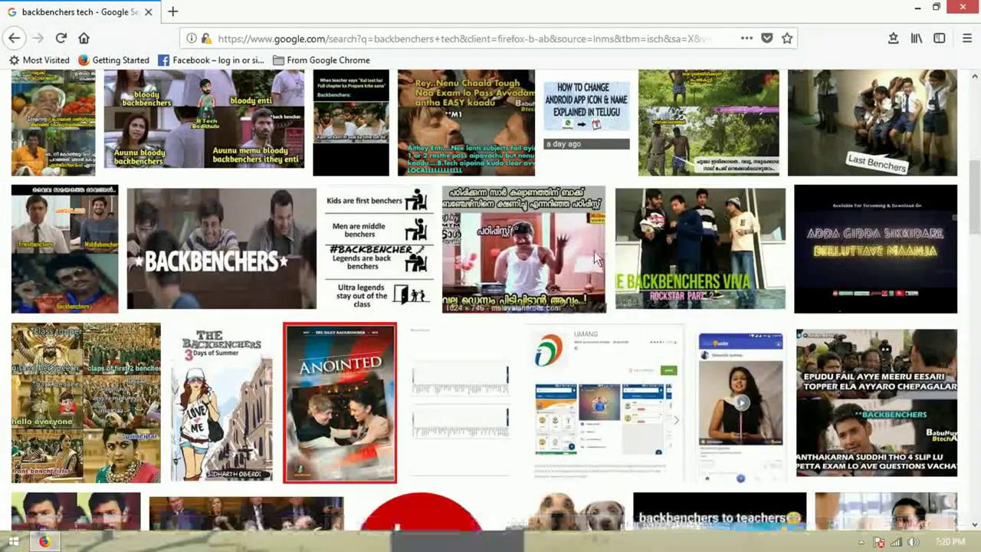
{"action": "scroll", "coordinate": [594, 250], "scroll_direction": "up", "scroll_amount": 5}
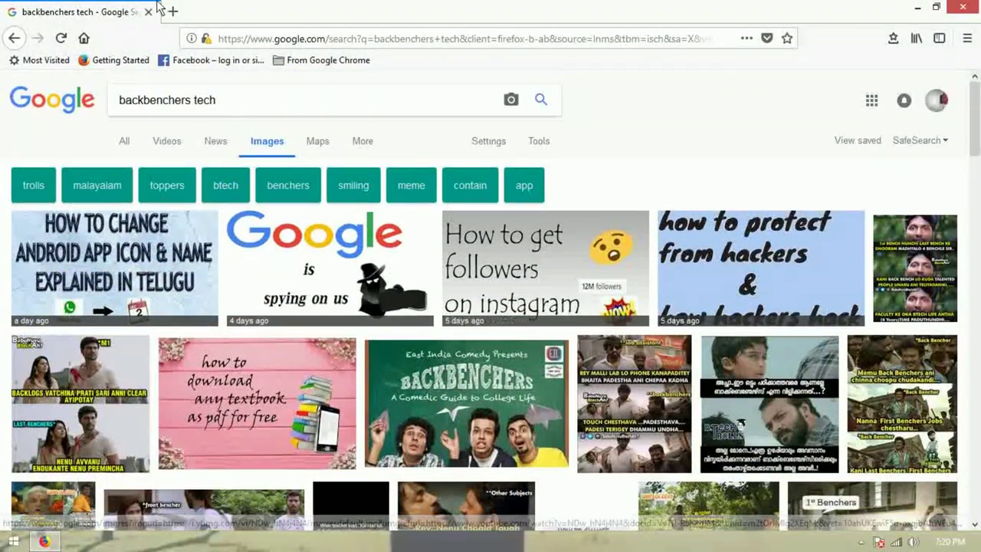
{"action": "left_click", "coordinate": [172, 12]}
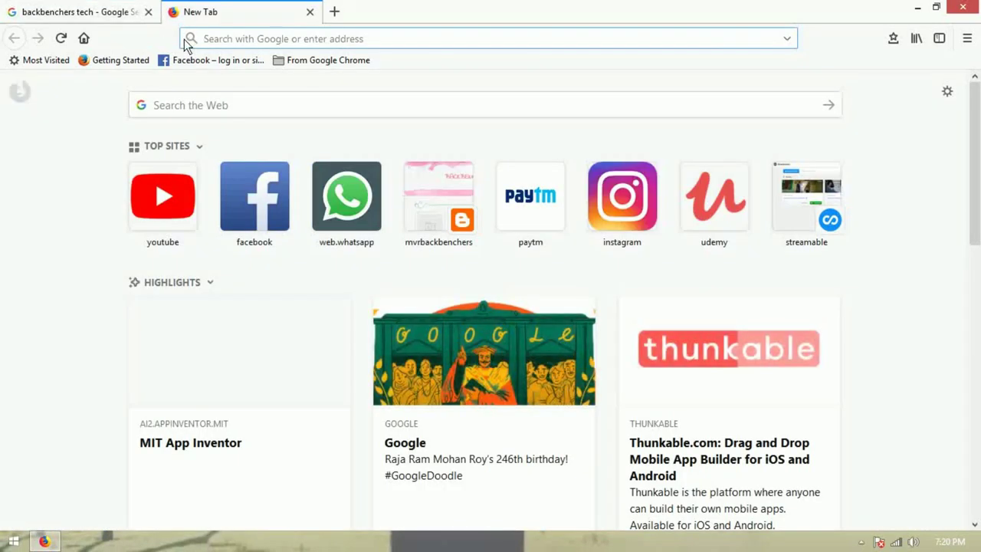
Go to fotothing.com's Upload page and choose NEW THUMB.jpg as the photo.
{"action": "type", "text": "fotothing.com/"}
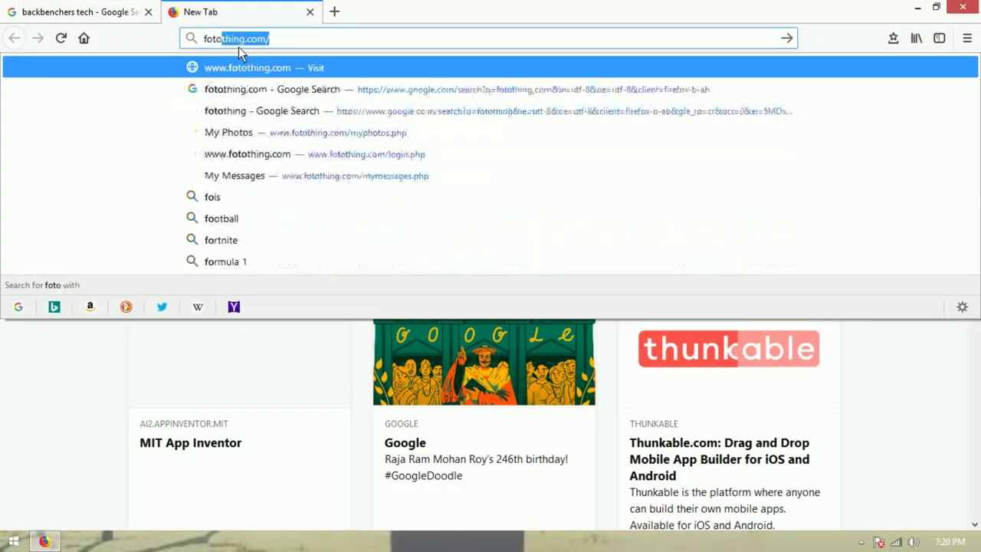
{"action": "key", "text": "Return"}
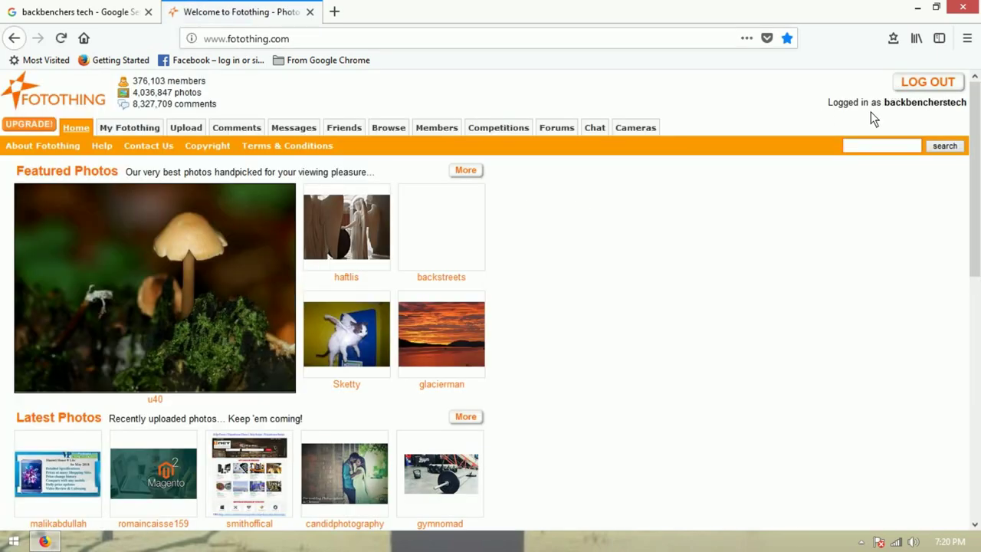
{"action": "left_click", "coordinate": [180, 125]}
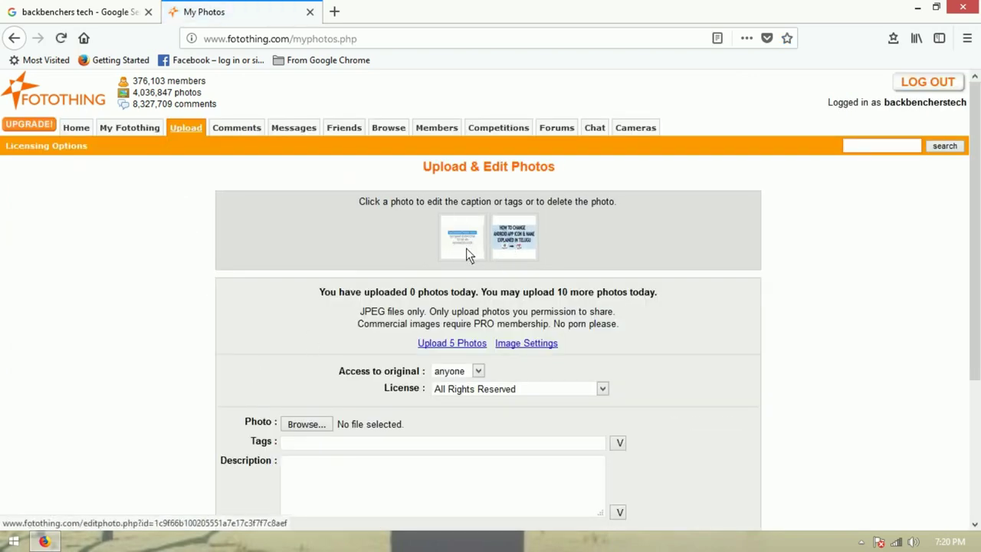
{"action": "scroll", "coordinate": [466, 247], "scroll_direction": "down", "scroll_amount": 3}
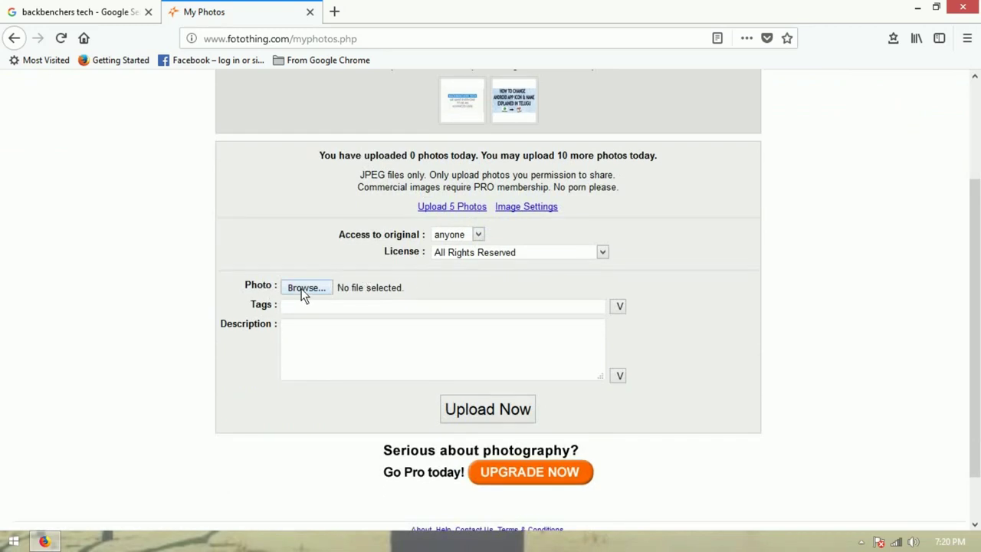
{"action": "left_click", "coordinate": [303, 290]}
Tag the photo with 'backbenchers tech, backbenchers' using the earlier tag list.
{"action": "left_click", "coordinate": [341, 309]}
{"action": "type", "text": "backb"}
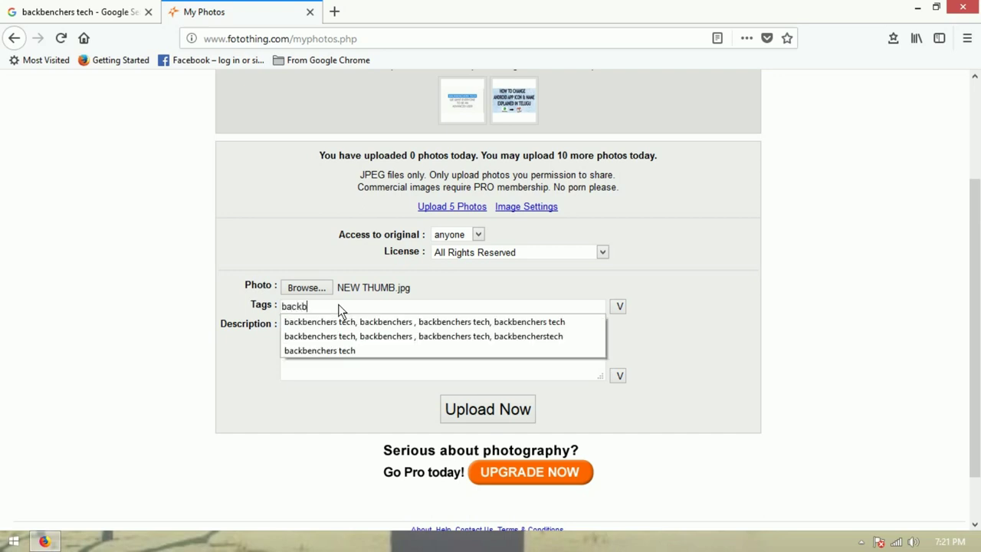
{"action": "type", "text": "enchers tech ,"}
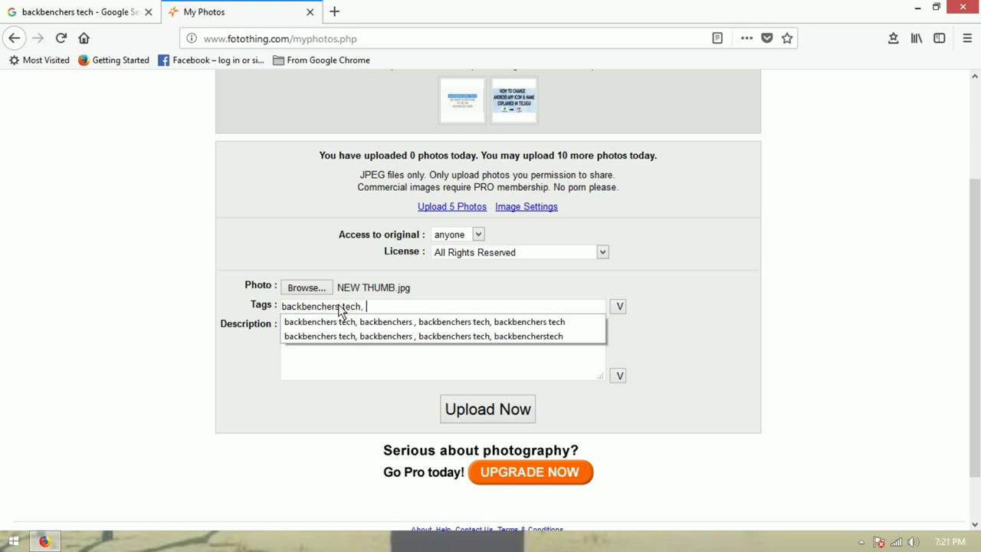
{"action": "type", "text": "backbenchers ,"}
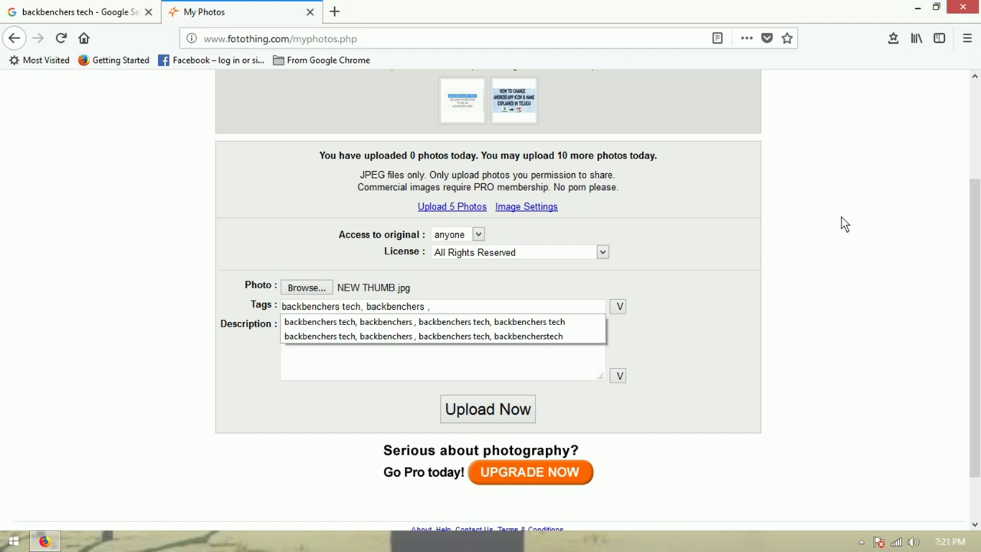
{"action": "left_click", "coordinate": [527, 321]}
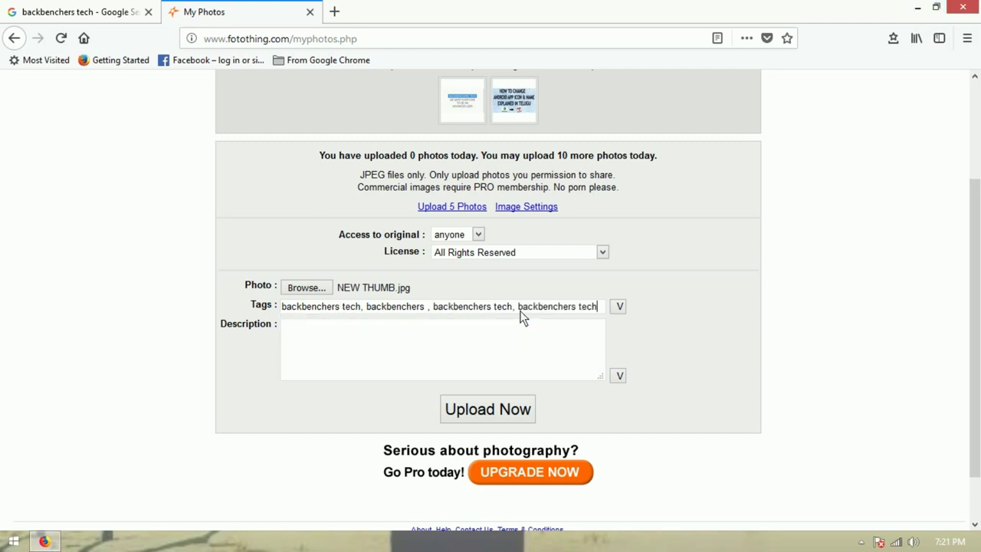
Paste the same tag text as the description and submit the upload.
{"action": "left_click", "coordinate": [333, 336]}
{"action": "left_click_drag", "start_coordinate": [283, 307], "coordinate": [666, 320]}
{"action": "key", "text": "ctrl+c"}
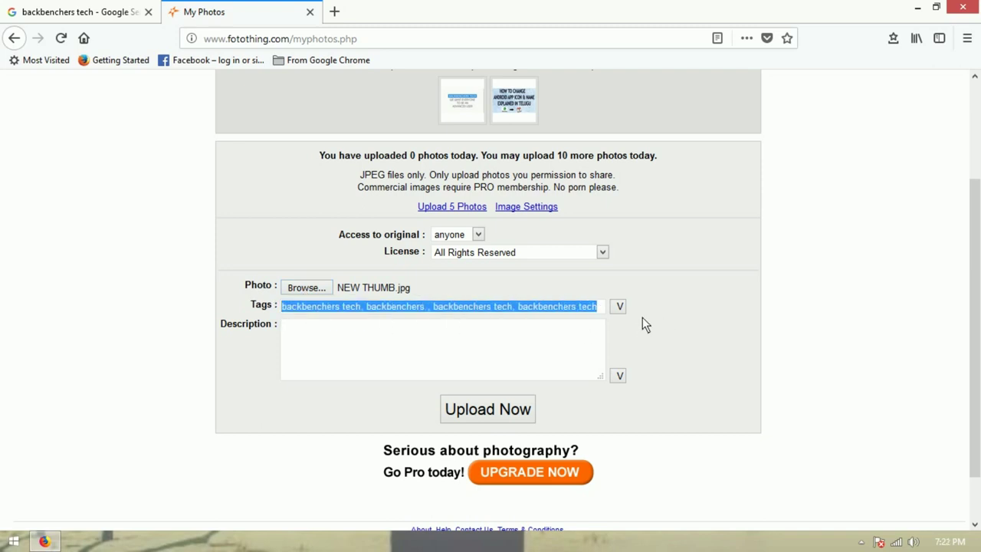
{"action": "left_click", "coordinate": [465, 356]}
{"action": "key", "text": "ctrl+v"}
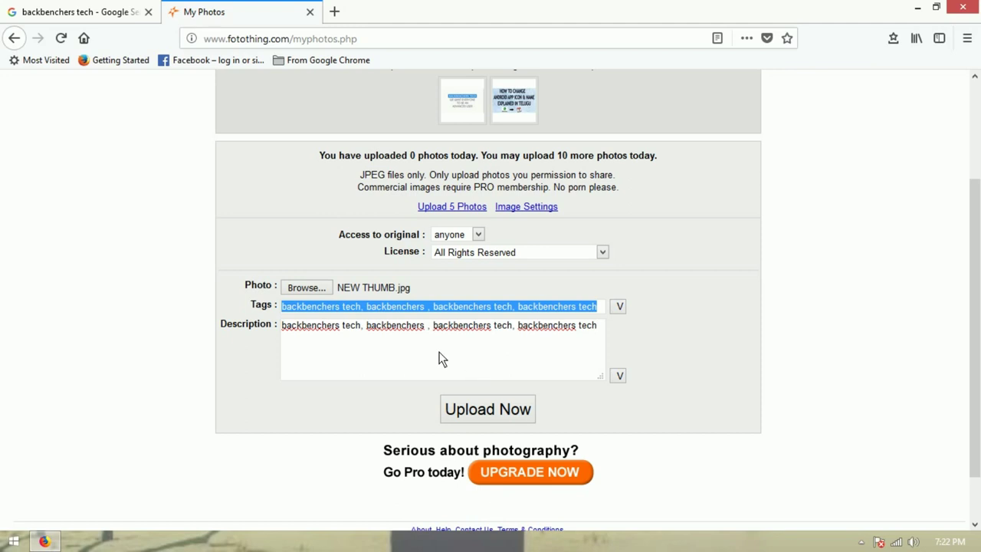
{"action": "left_click", "coordinate": [504, 401]}
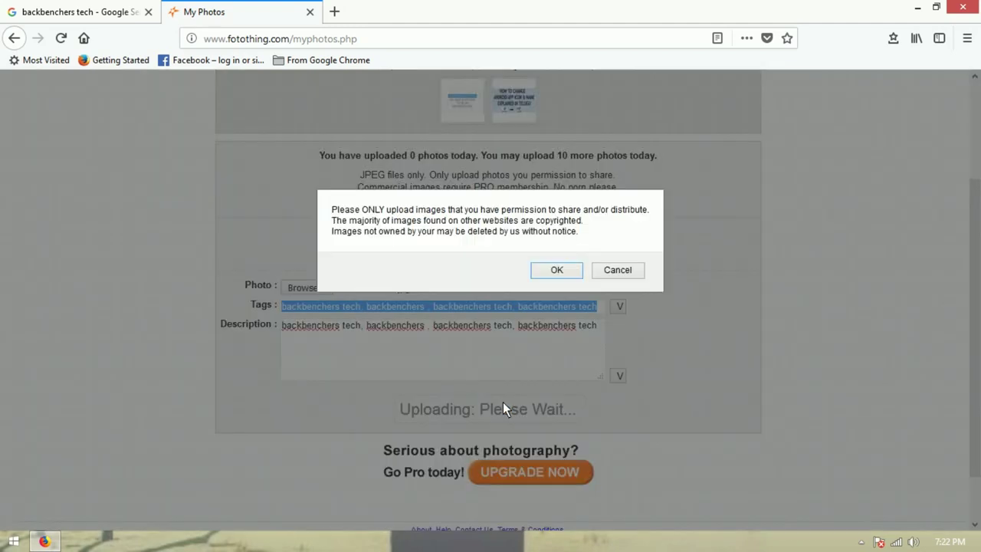
Confirm sharing permission so Photo 1 uploads, then return to the backbenchers tech Google Images tab.
{"action": "left_click", "coordinate": [560, 277]}
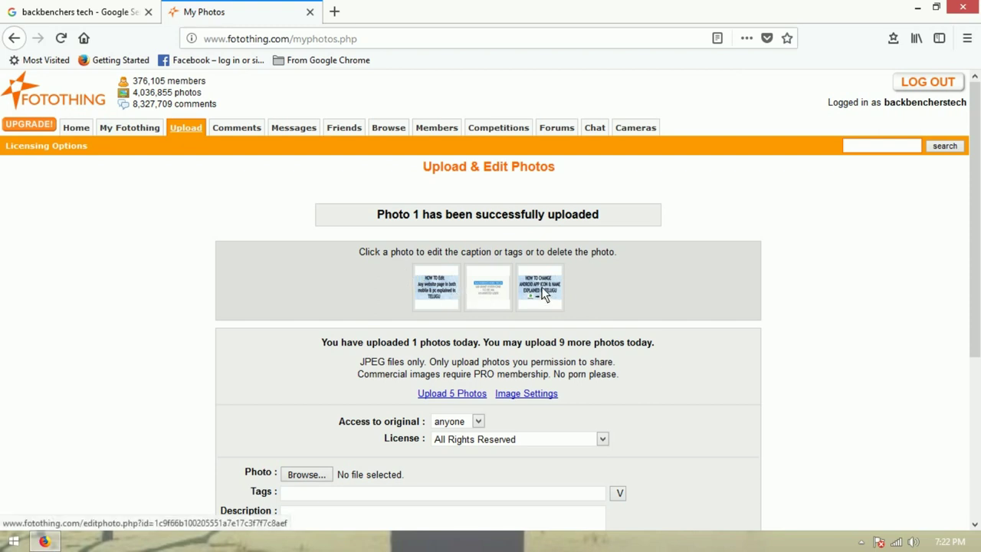
{"action": "scroll", "coordinate": [539, 287], "scroll_direction": "down", "scroll_amount": 3}
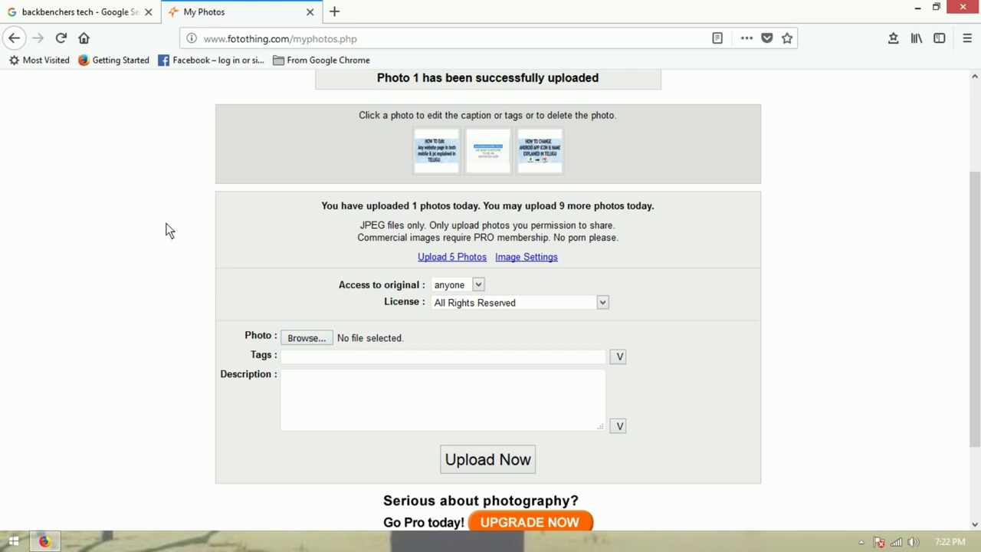
{"action": "left_click", "coordinate": [95, 7]}
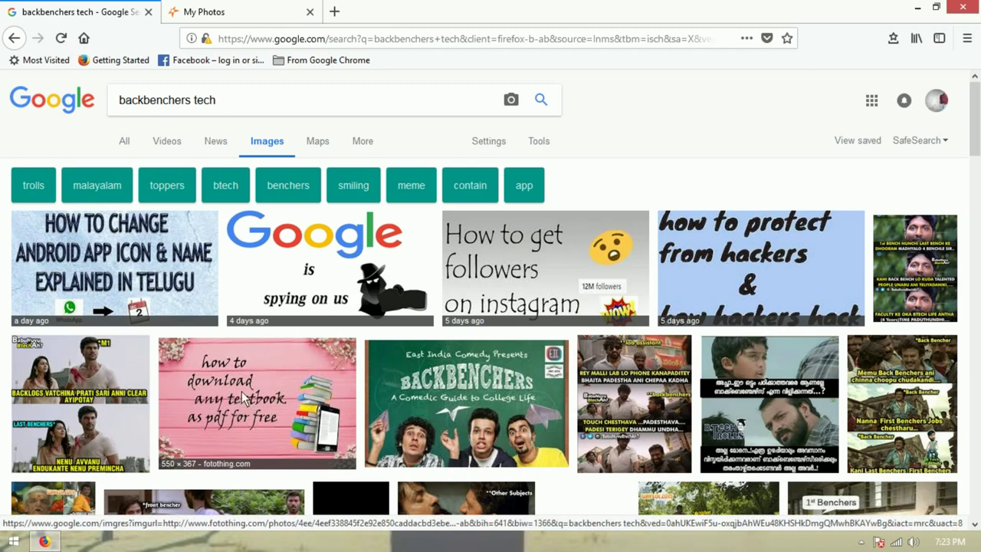
{"action": "scroll", "coordinate": [290, 375], "scroll_direction": "down", "scroll_amount": 3}
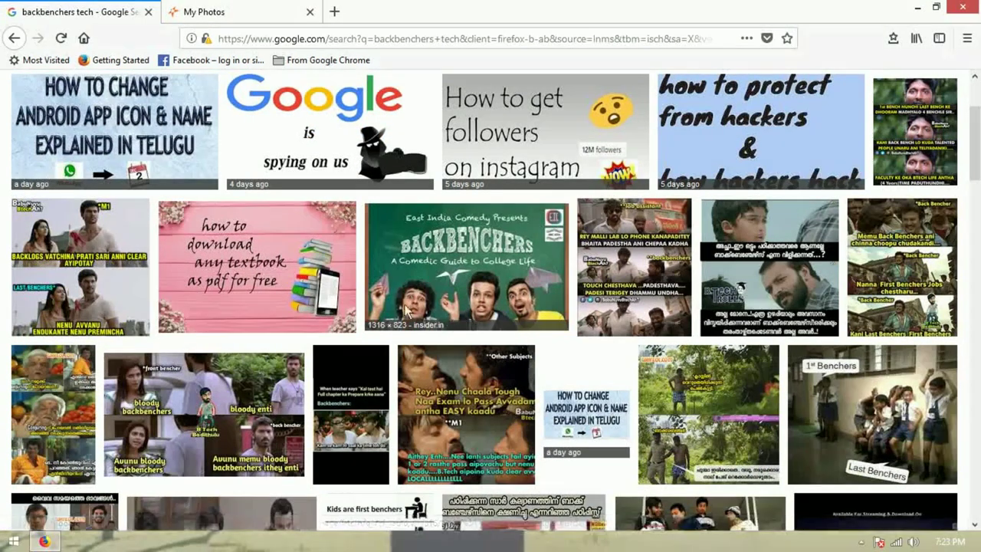
{"action": "scroll", "coordinate": [672, 257], "scroll_direction": "up", "scroll_amount": 3}
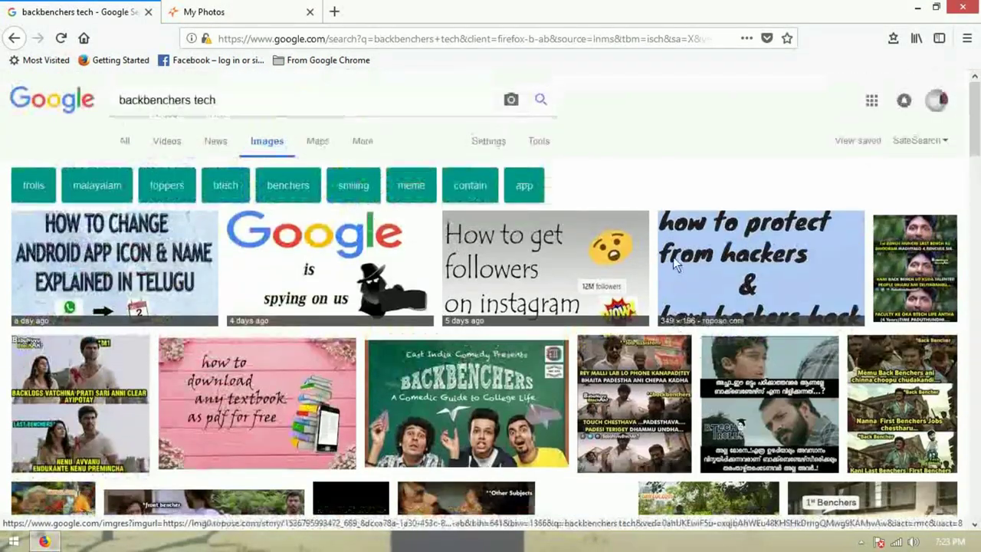